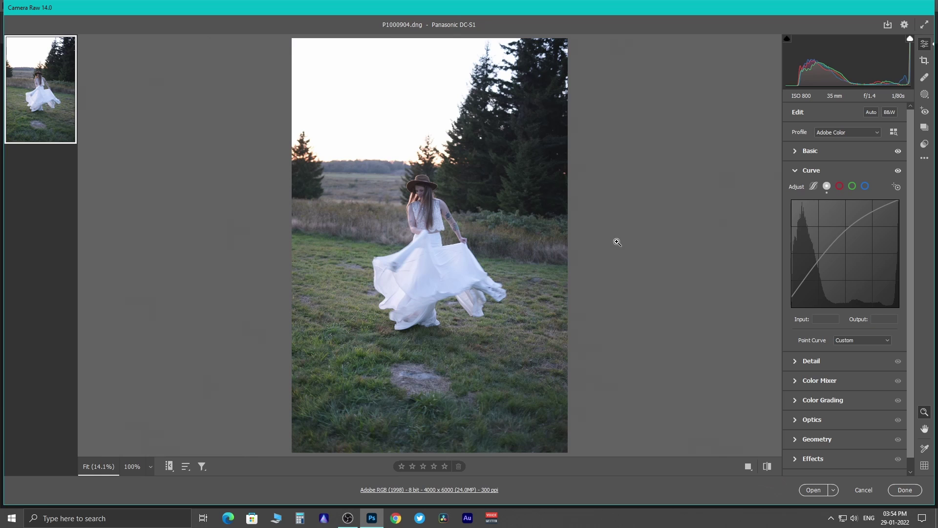
Open the raw photo P1000904.dng from Camera Raw as a smart object
click(834, 490)
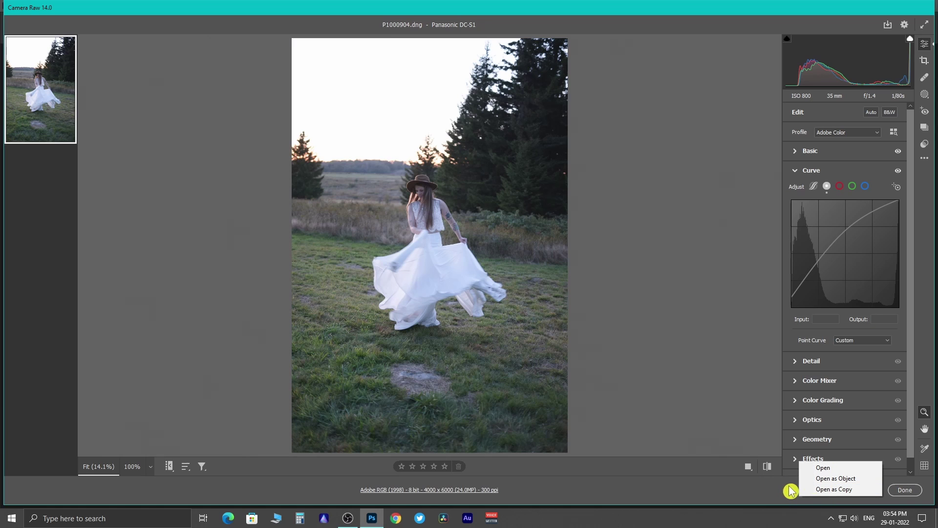
click(867, 481)
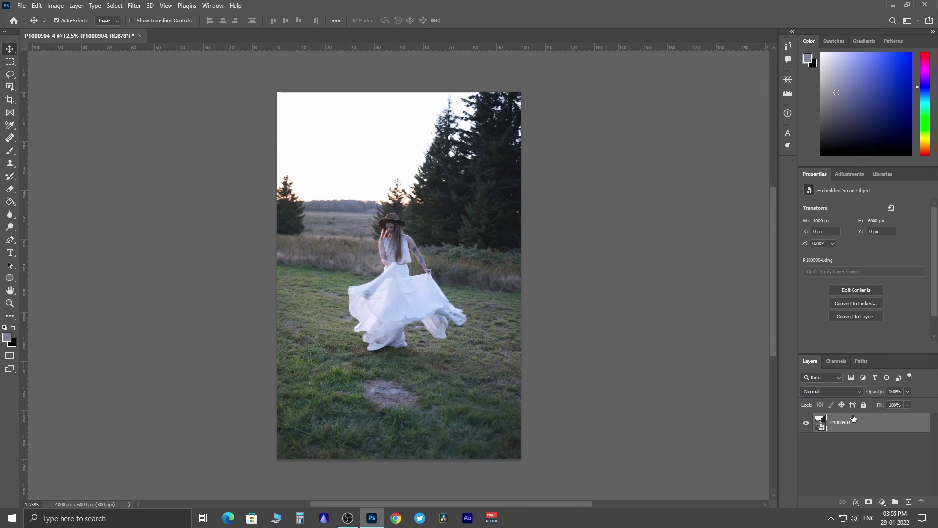
Add a new layer above the photo, fill it with 50% Gray and set its blending mode to Difference
click(909, 502)
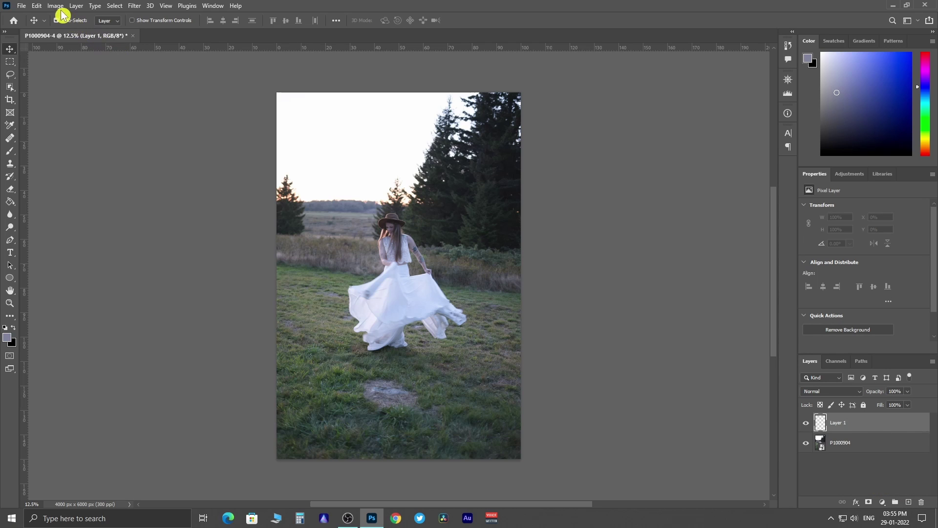
click(37, 6)
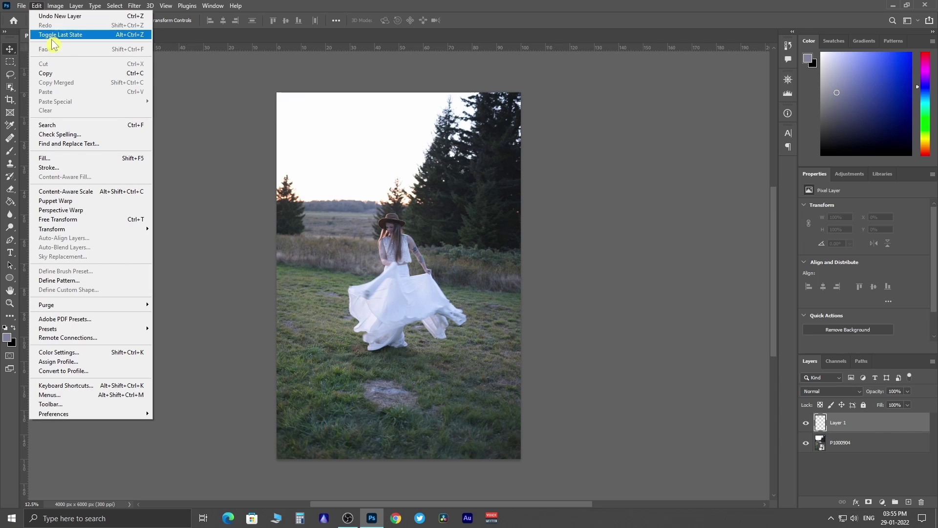
click(77, 159)
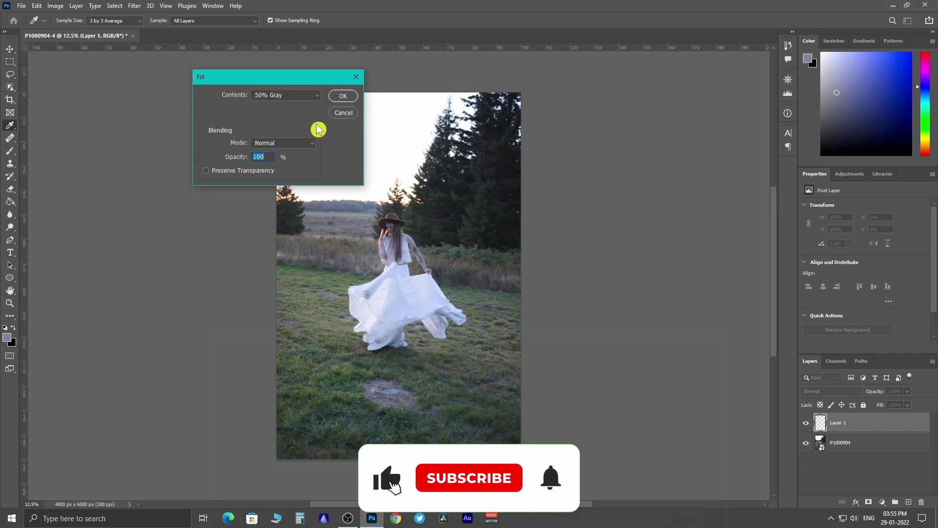
click(344, 97)
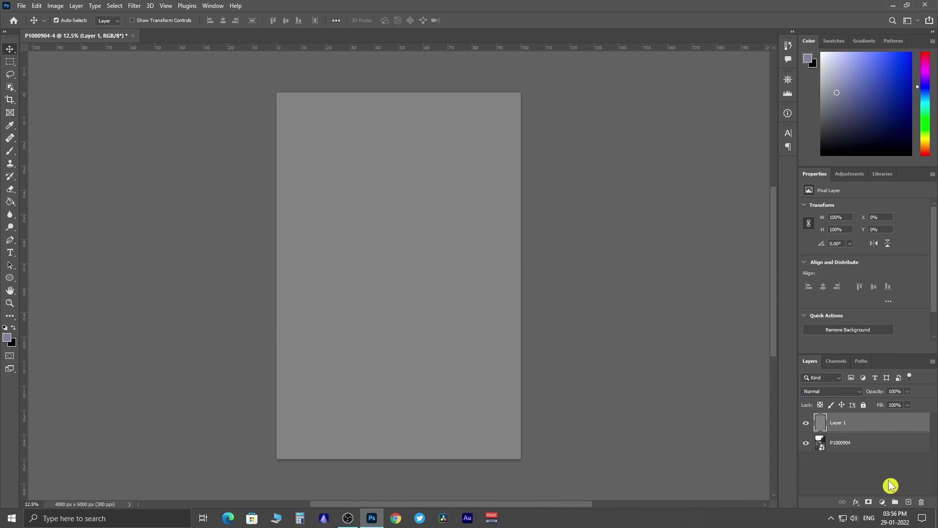
click(859, 397)
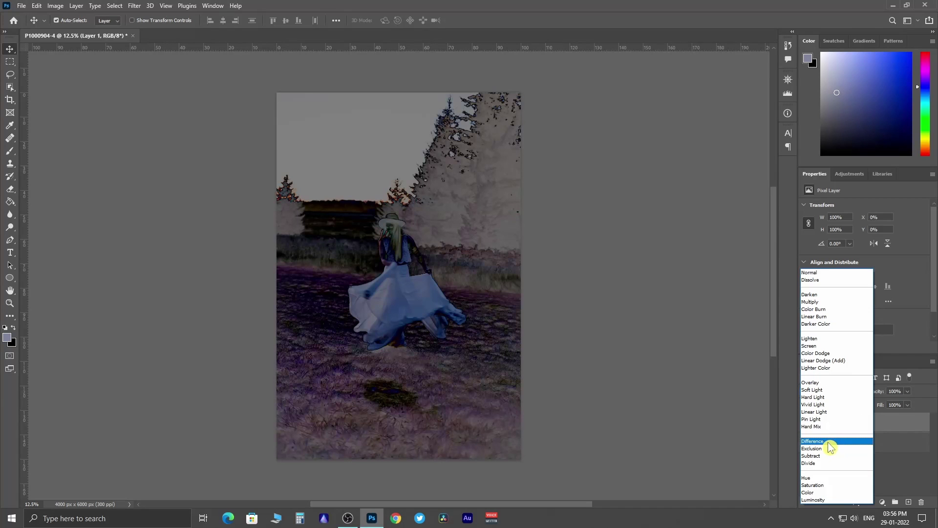
click(829, 443)
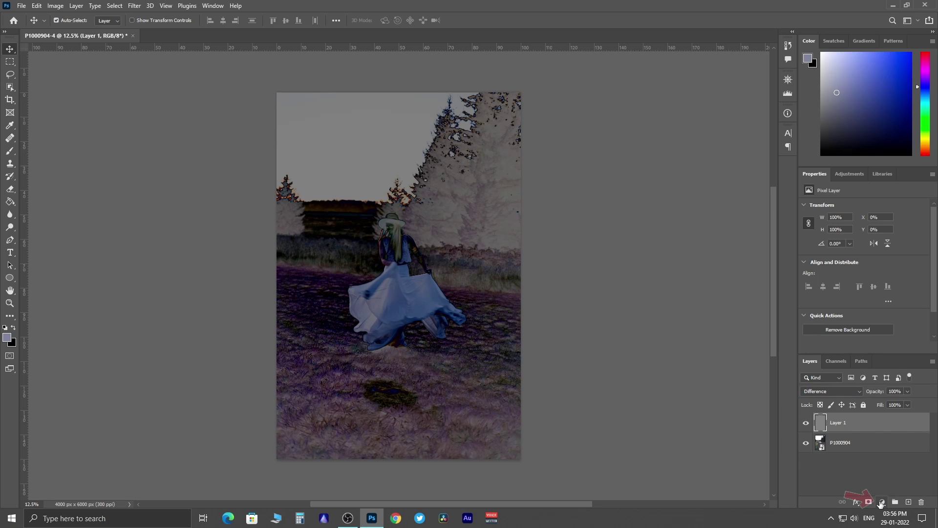
Add a Threshold adjustment layer above the gray layer and lower its threshold level to 27
click(881, 503)
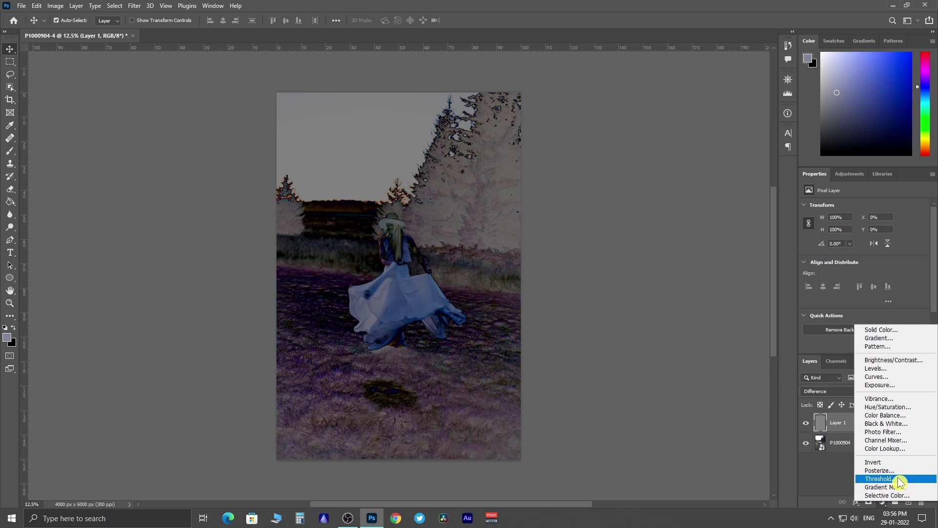
click(881, 479)
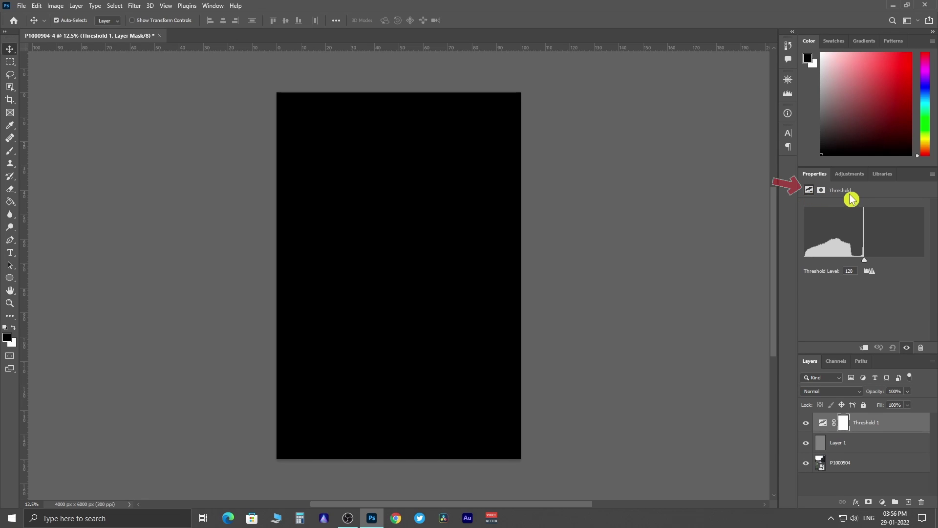
click(821, 190)
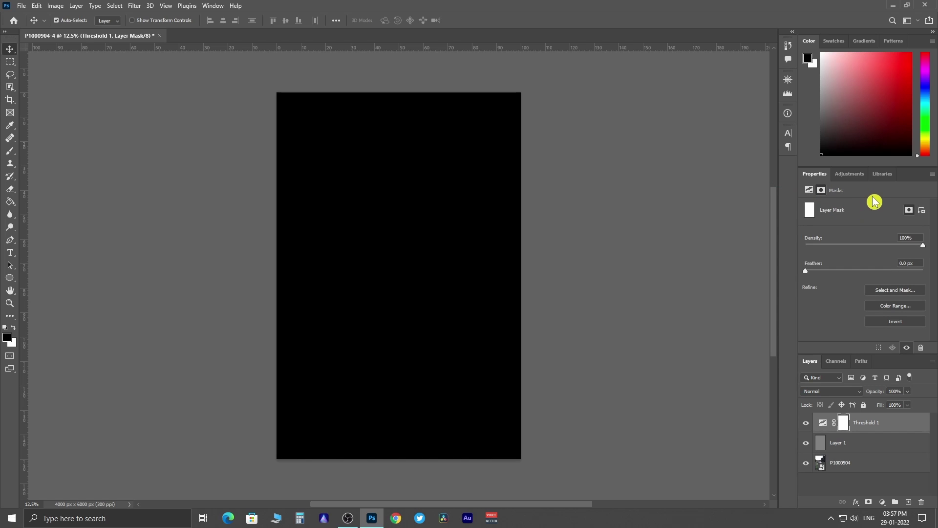
click(809, 190)
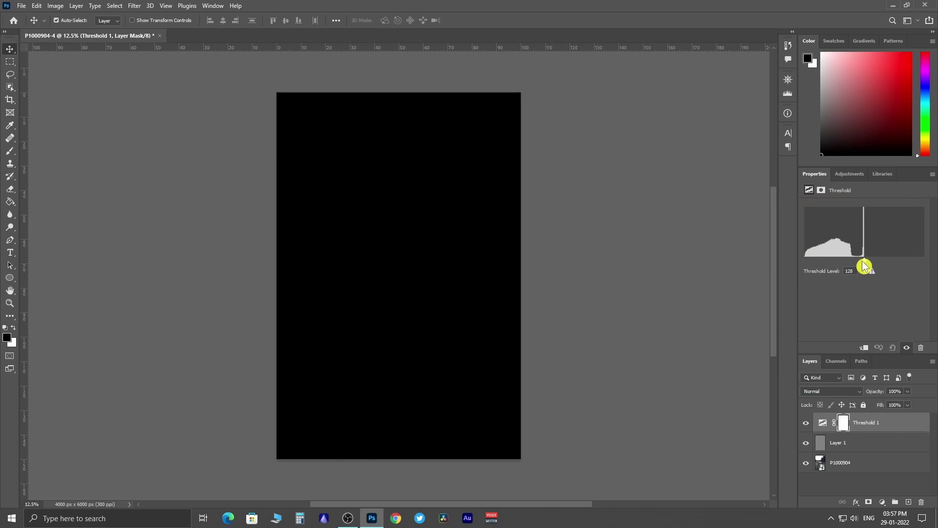
drag(864, 259, 817, 262)
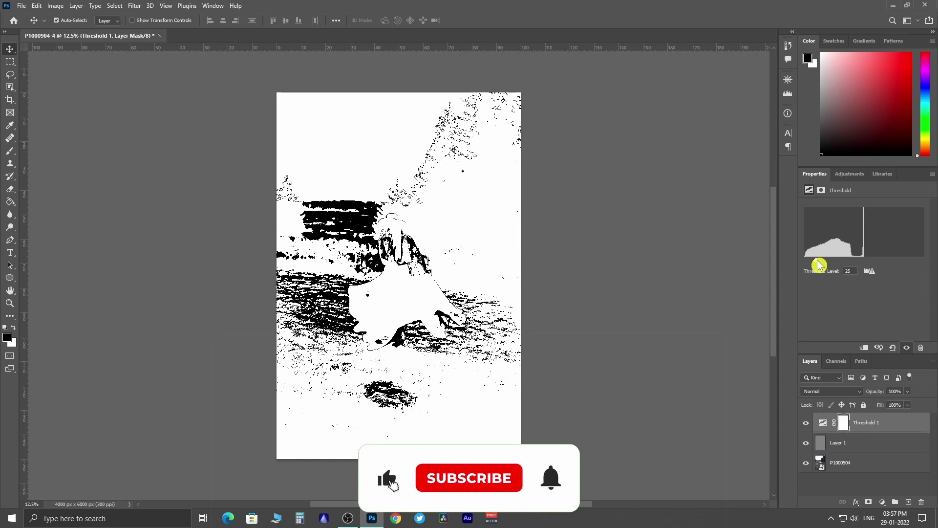
drag(819, 264, 820, 265)
Activate the Color Sampler tool with a 3 by 3 Average sample size
key(i)
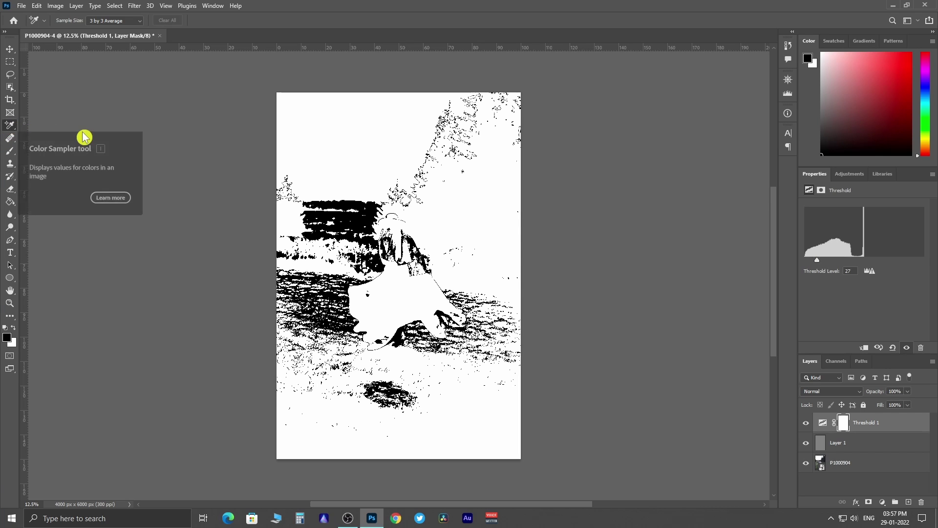
right_click(11, 130)
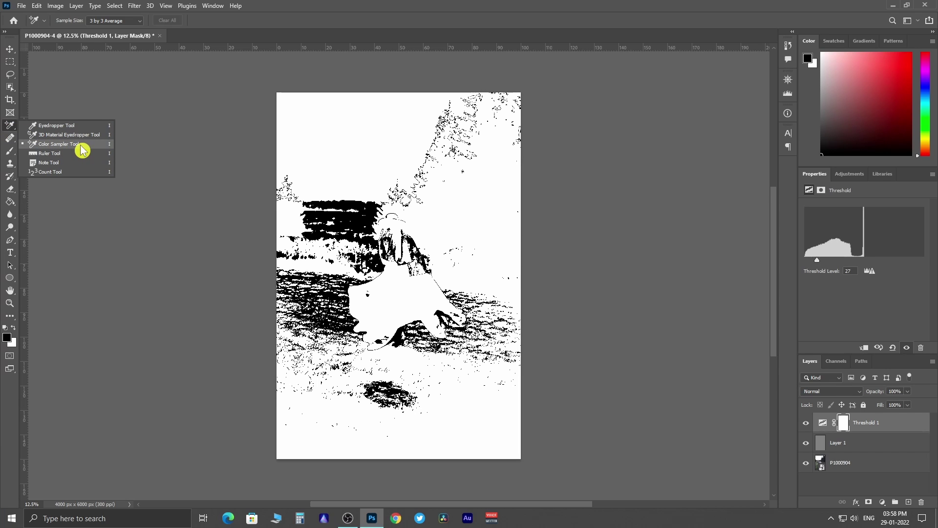
click(80, 144)
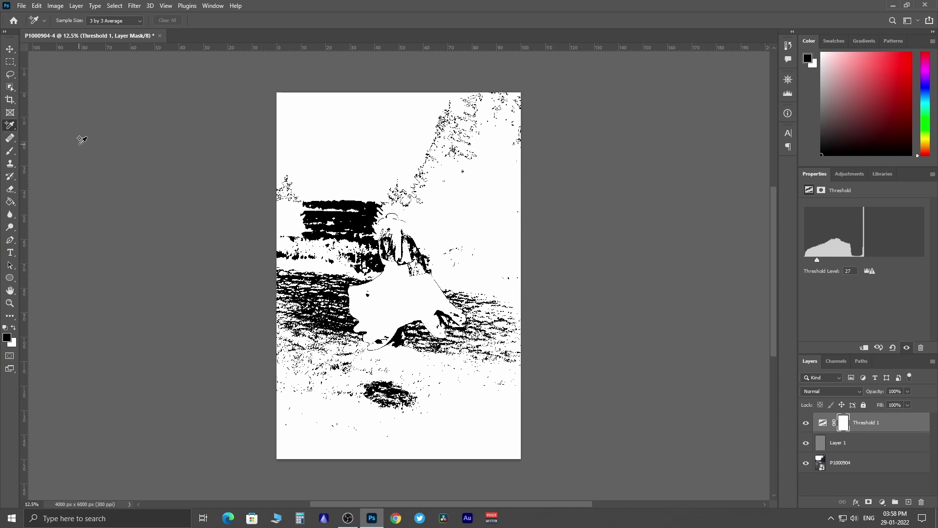
click(136, 20)
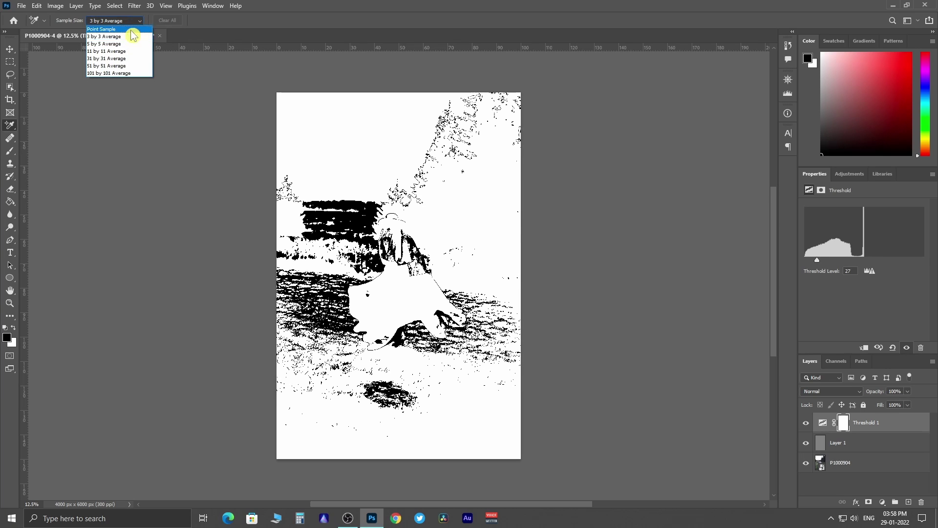
click(126, 38)
click(132, 21)
click(128, 38)
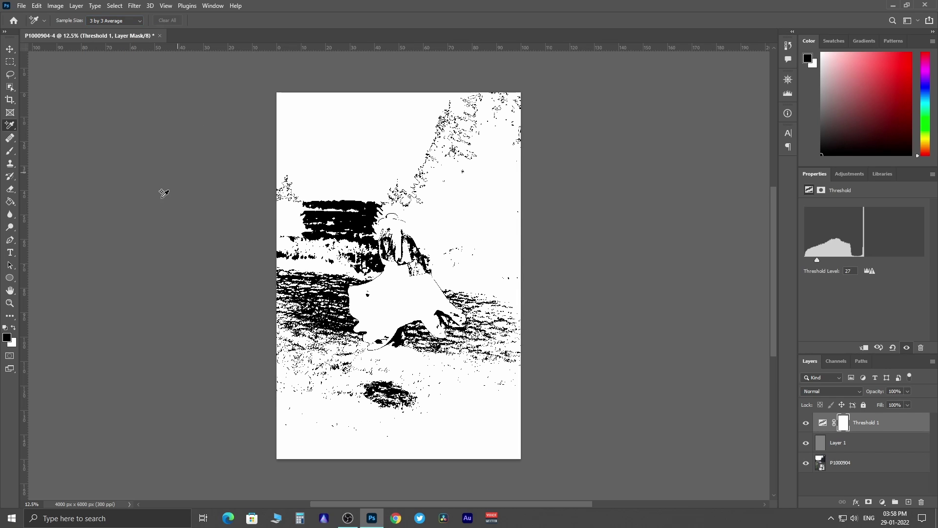
Place a color sampler point in the solid black area of the background beside the woman's hat
click(9, 317)
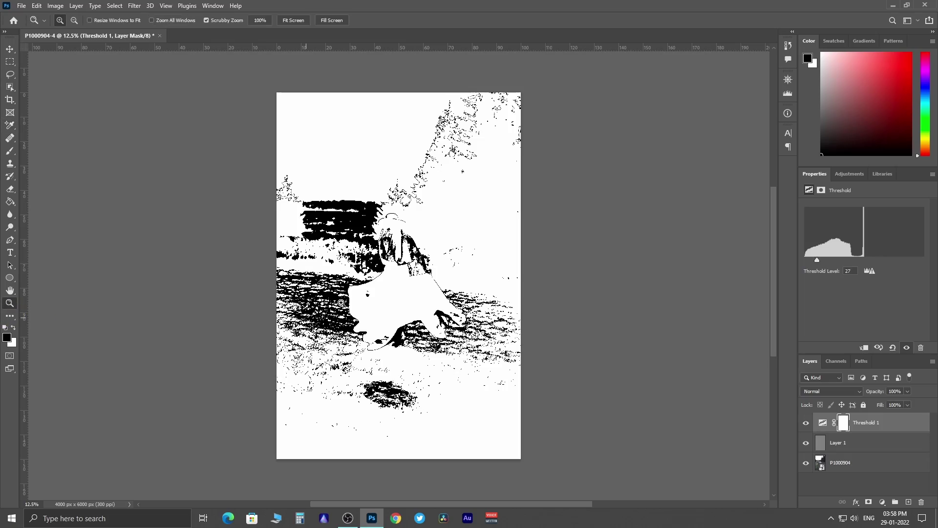
drag(360, 222, 454, 213)
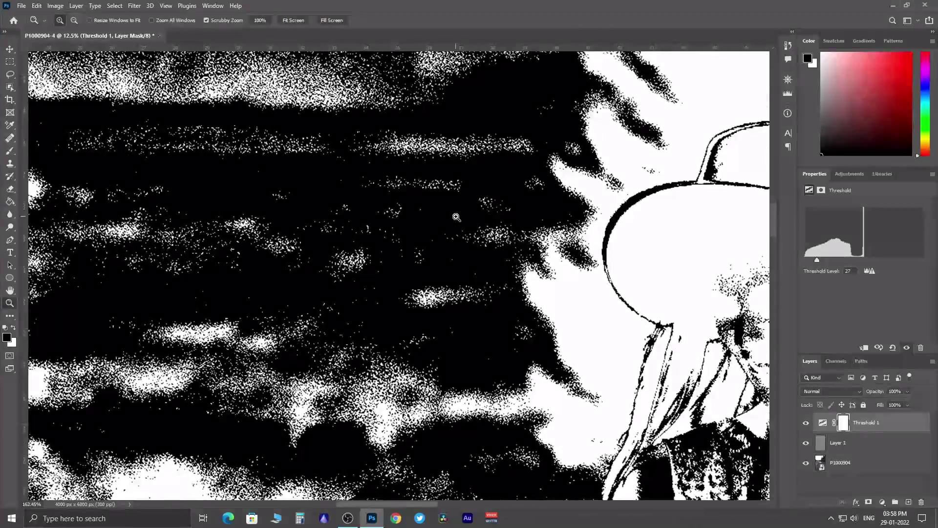
drag(498, 189, 399, 266)
key(i)
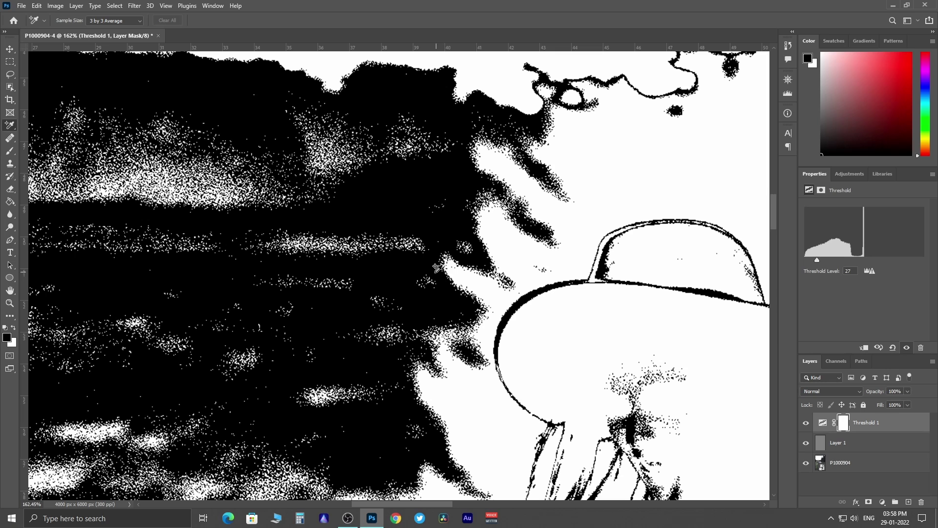
click(397, 197)
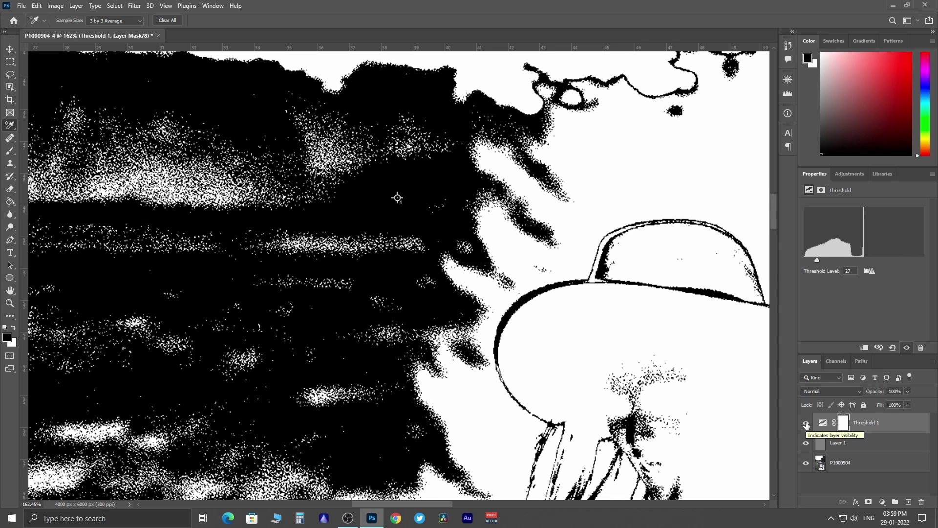
Hide the Threshold and gray layers and add a Curves adjustment layer directly above the photo layer
click(806, 423)
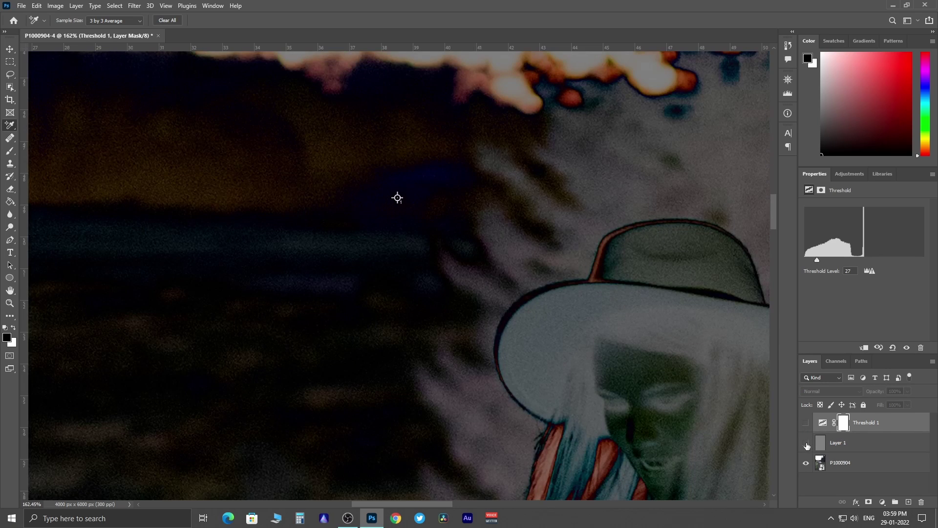
click(807, 444)
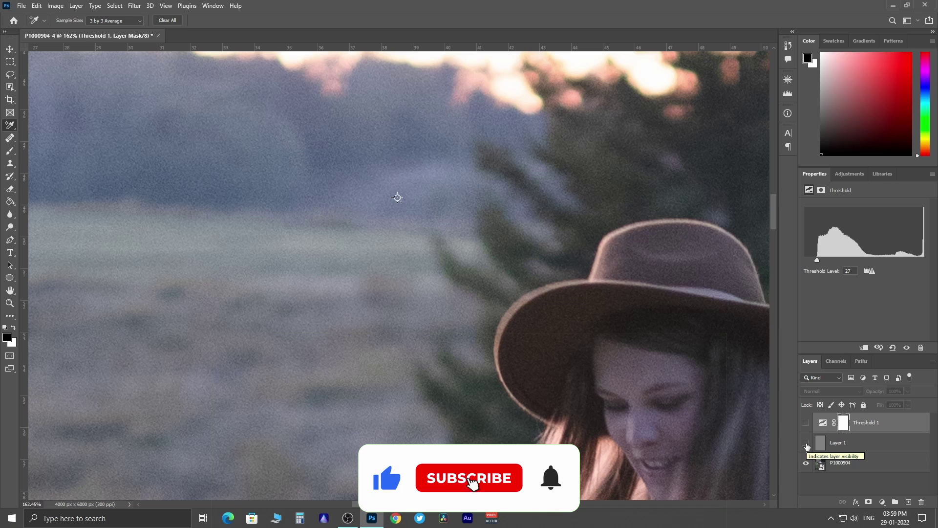
click(876, 465)
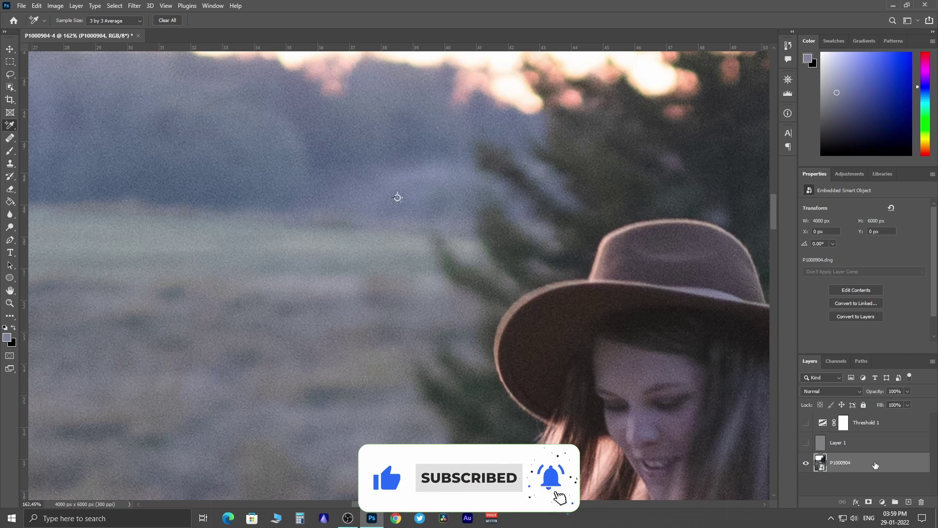
click(882, 502)
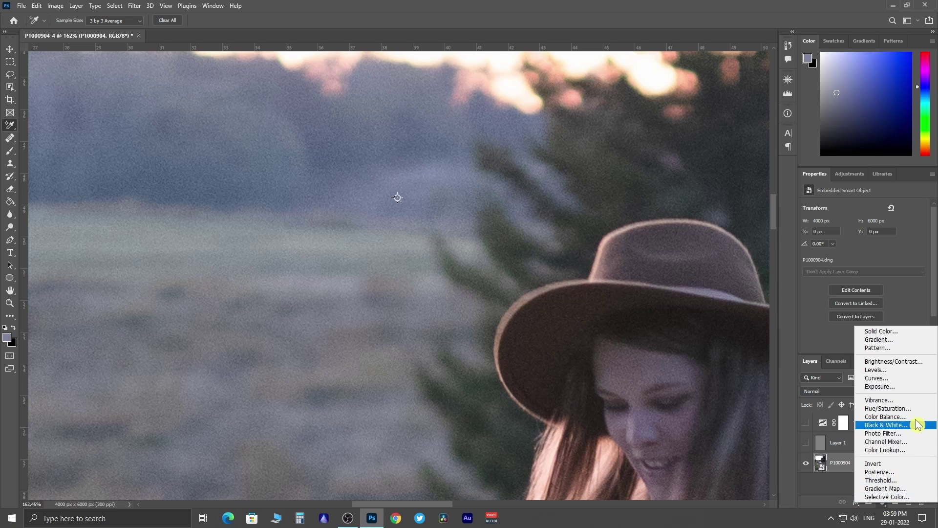
click(915, 384)
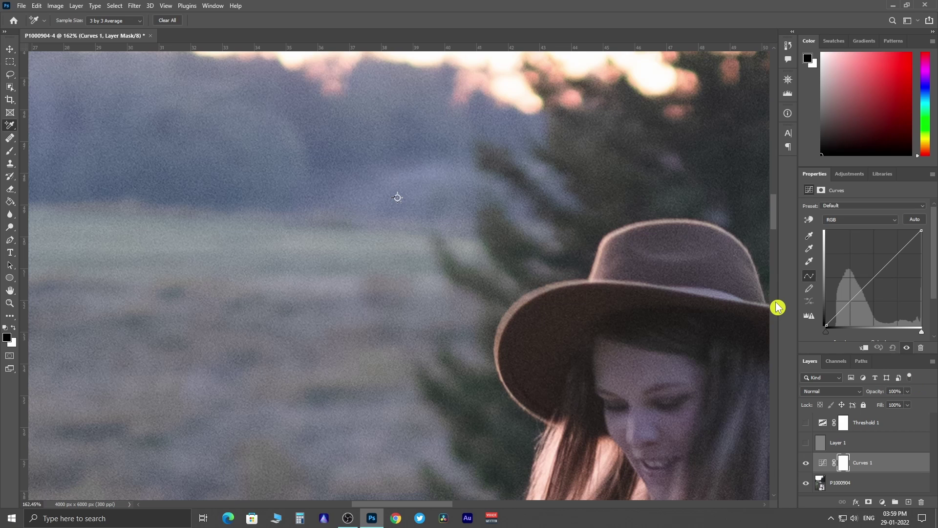
Neutralize the photo's color cast by sampling the Curves gray point at the color sampler mark
click(809, 251)
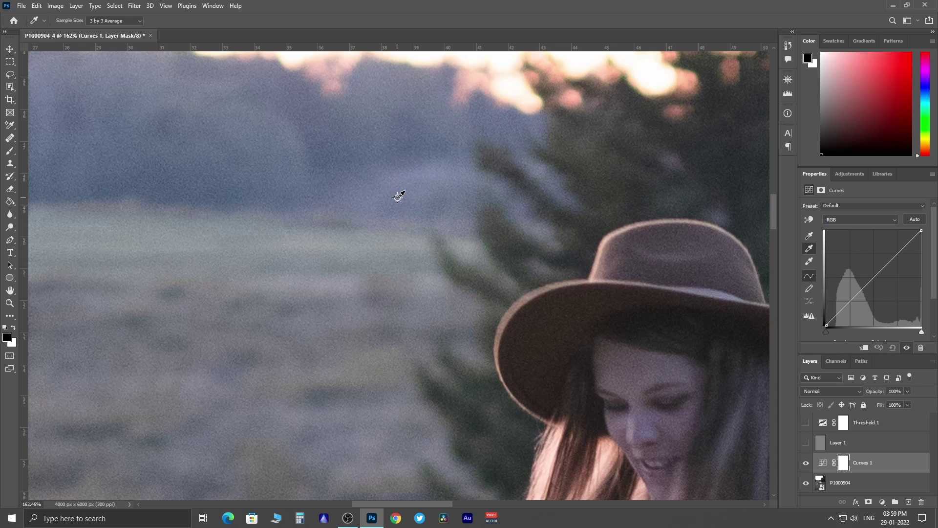
click(397, 198)
click(165, 5)
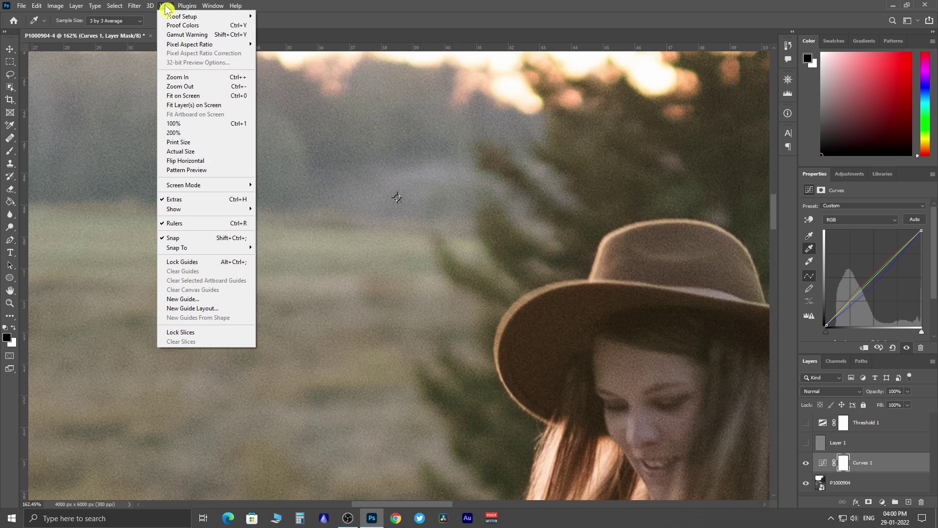
click(200, 96)
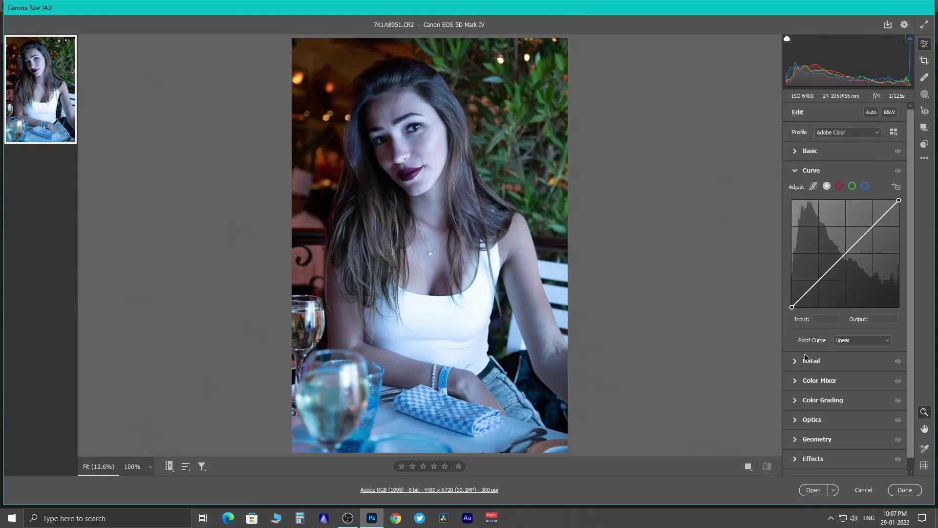
Open the second raw photo, 7K1A8951.CR2, from Camera Raw as a smart object
click(875, 490)
click(843, 481)
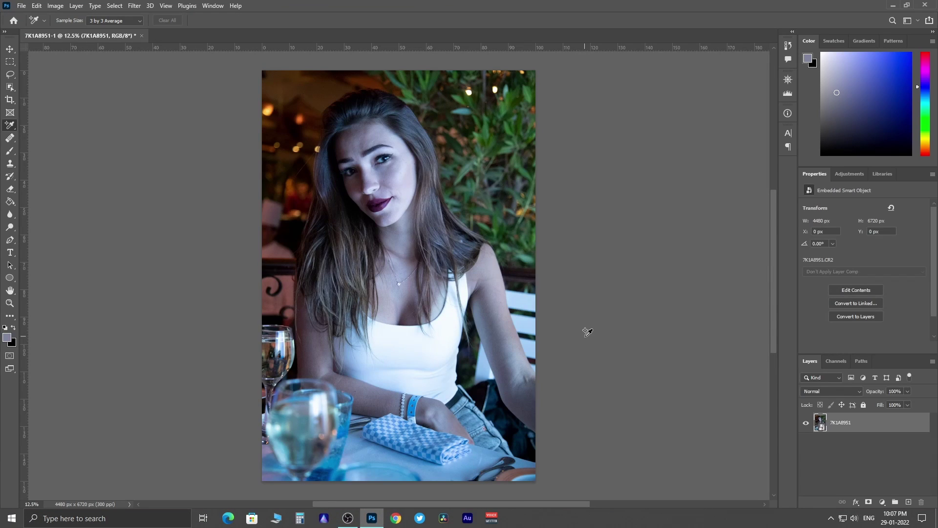
Add a new layer above the restaurant portrait, fill it with 50% Gray and set its blending mode to Difference
click(908, 501)
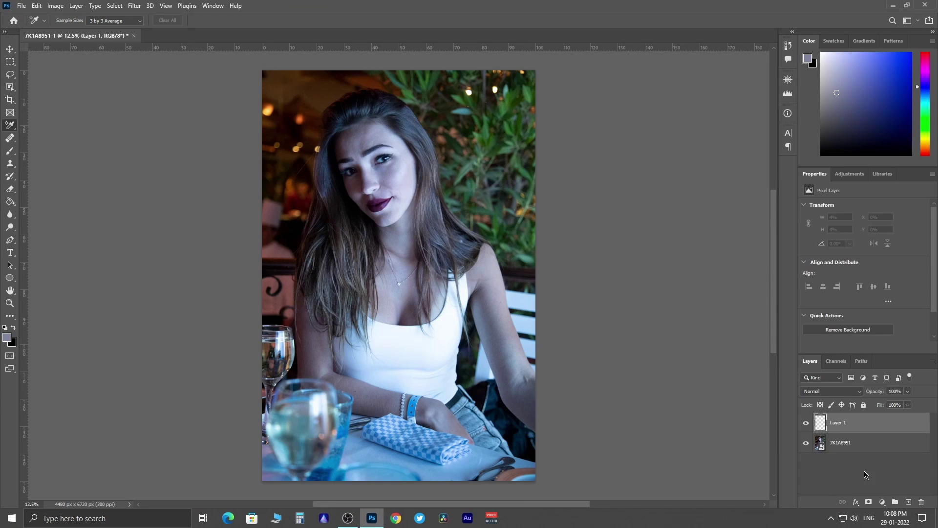
click(37, 6)
click(68, 164)
click(345, 98)
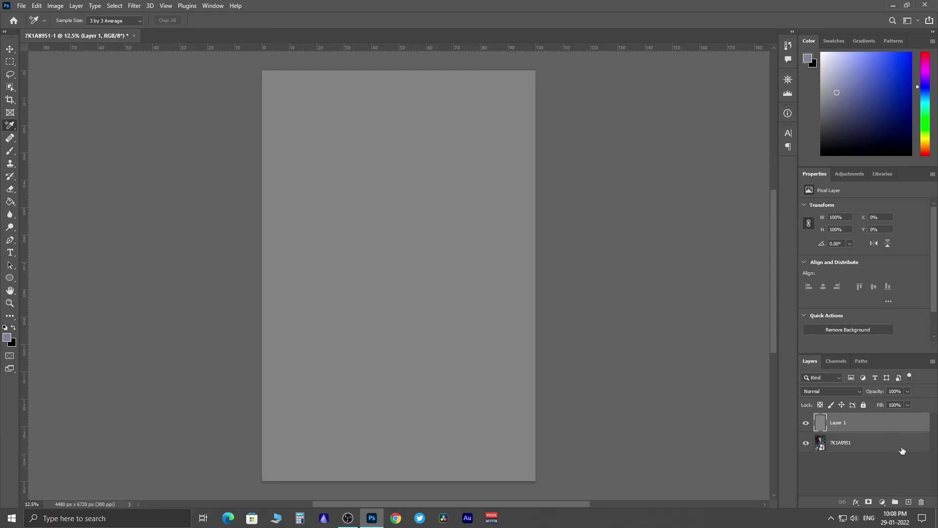
click(836, 390)
click(822, 444)
Add a Threshold adjustment layer above the portrait's gray layer and lower its threshold level to 27
click(882, 502)
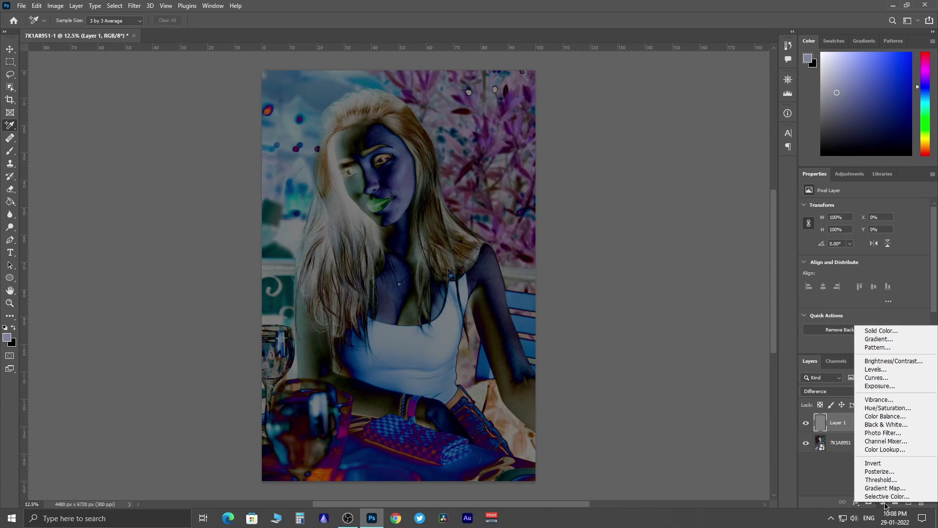
click(879, 489)
drag(864, 259, 819, 259)
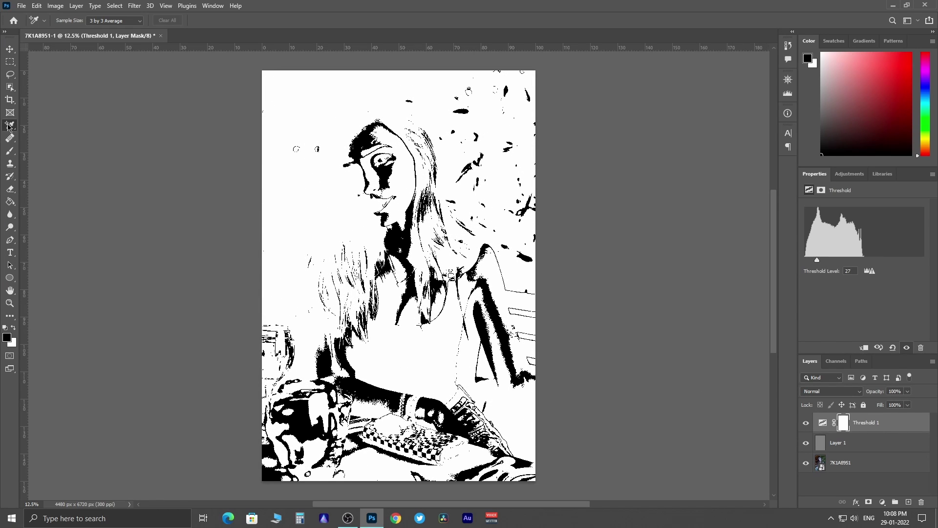
Place a color sampler mark on a black threshold area of the woman's forehead, and hide the Threshold and gray layers
click(806, 423)
click(806, 442)
click(806, 443)
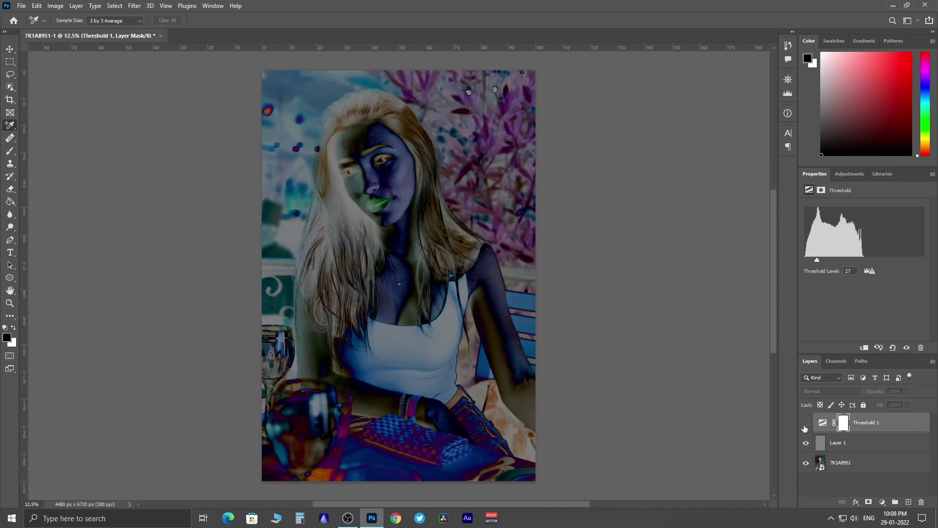
click(806, 423)
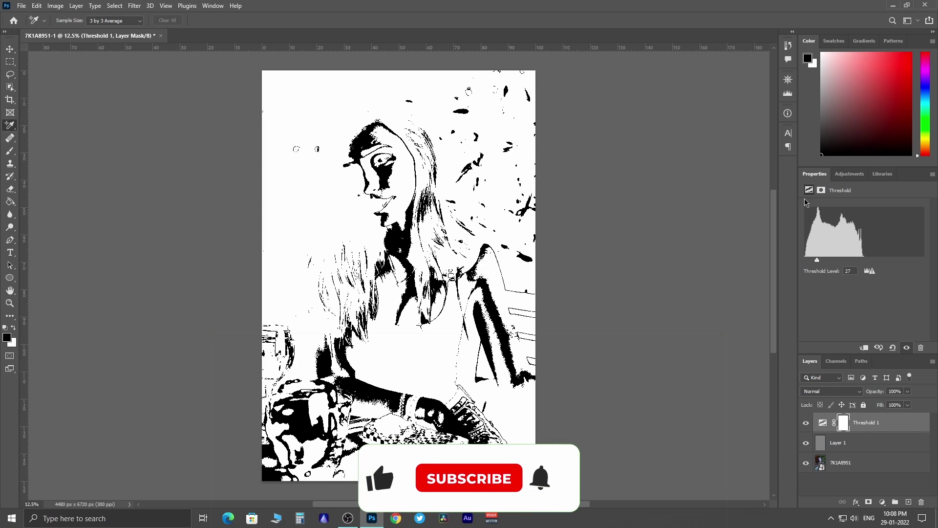
click(365, 140)
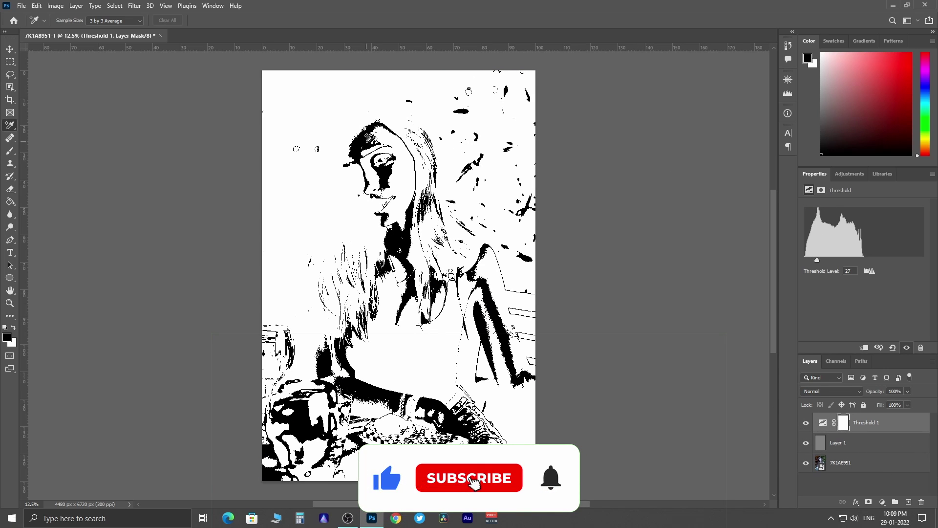
click(762, 109)
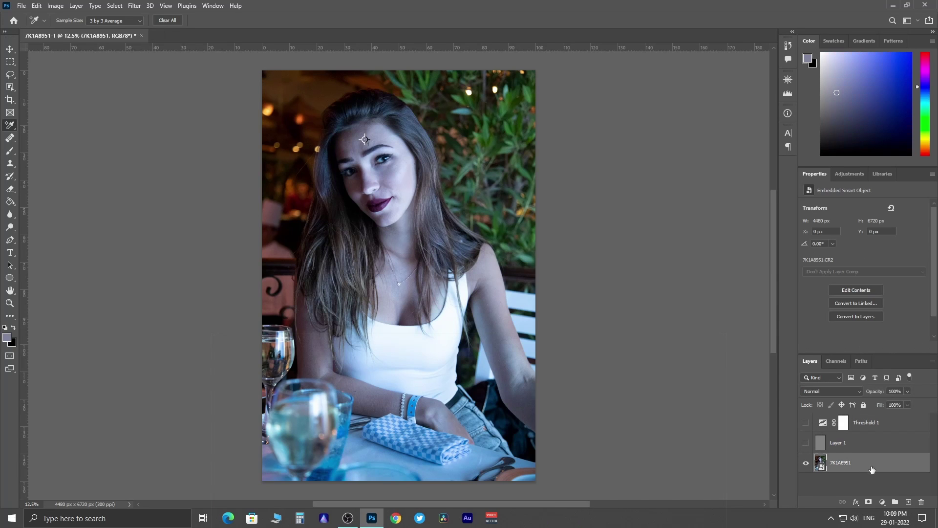
Add a Curves adjustment layer directly above the portrait and sample its gray point at the forehead's color sampler mark
click(883, 503)
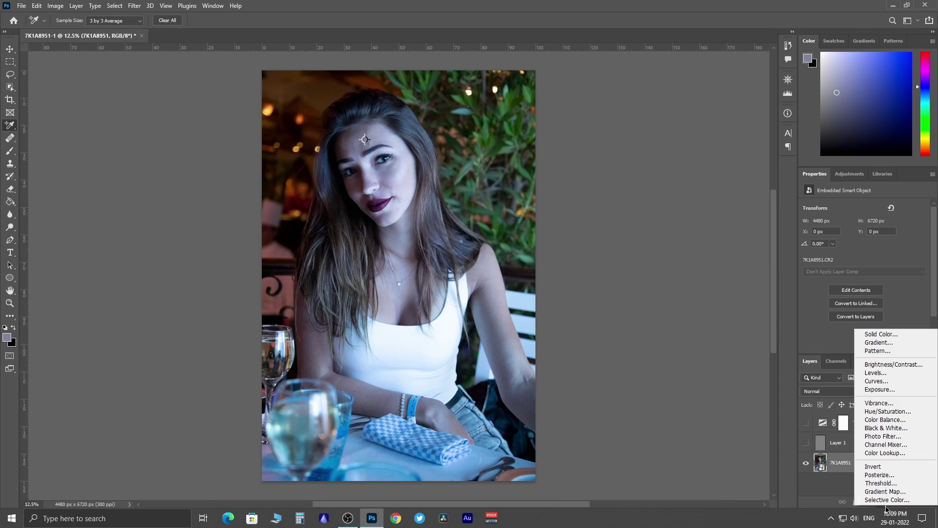
click(876, 381)
key(z)
drag(350, 139, 437, 139)
click(809, 249)
click(479, 139)
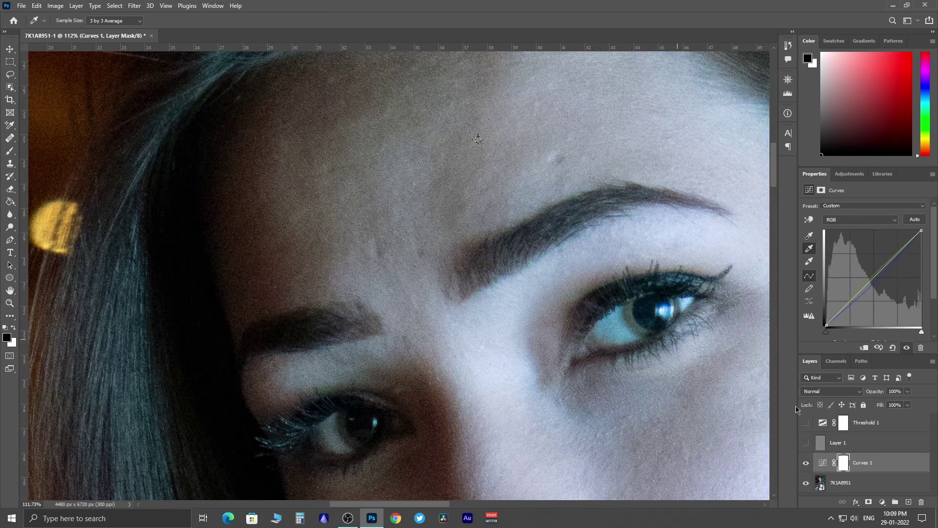
key(ctrl+0)
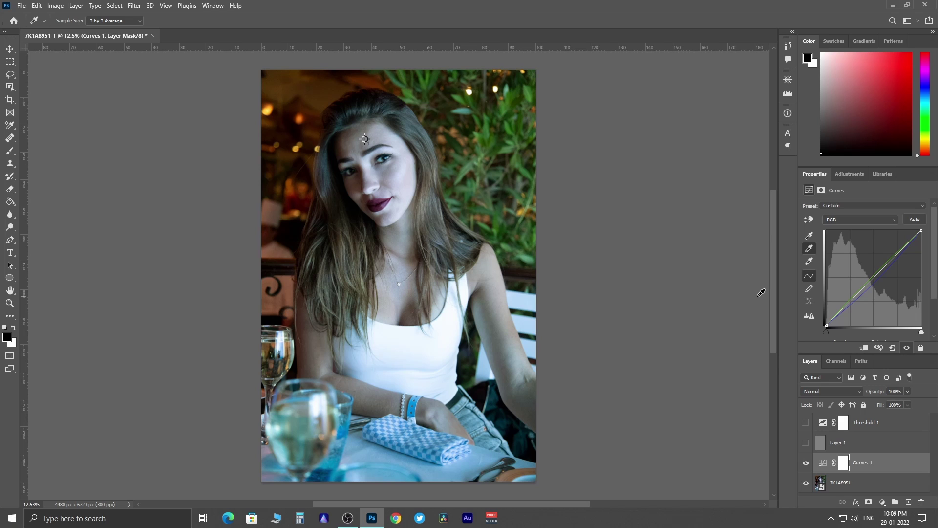
Warm the portrait by slightly lowering the midtones of the Blue curve and raising those of the Red curve
click(883, 220)
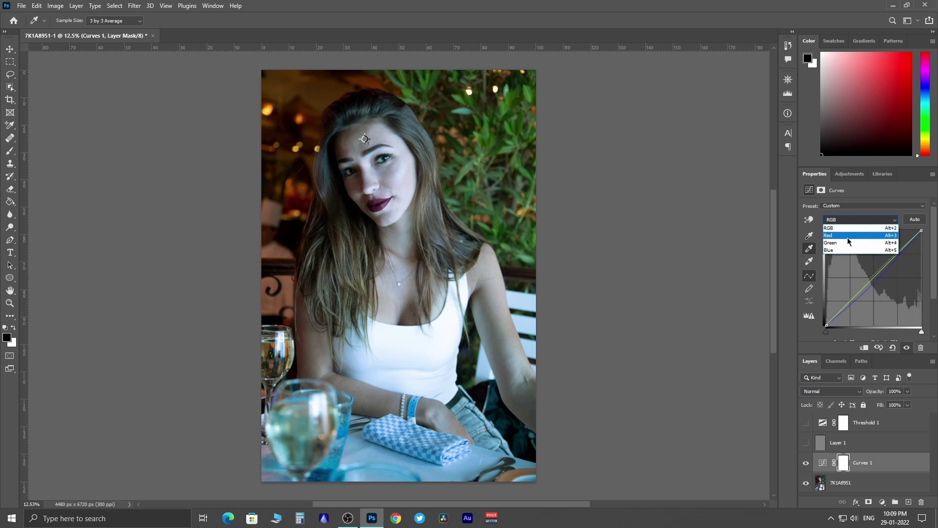
click(847, 237)
scroll(848, 219, down, 2)
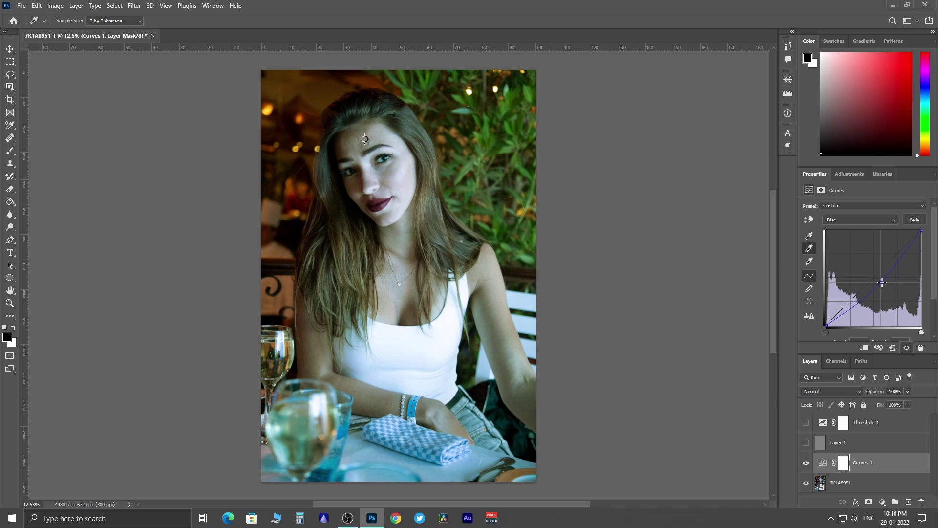
click(855, 220)
click(843, 237)
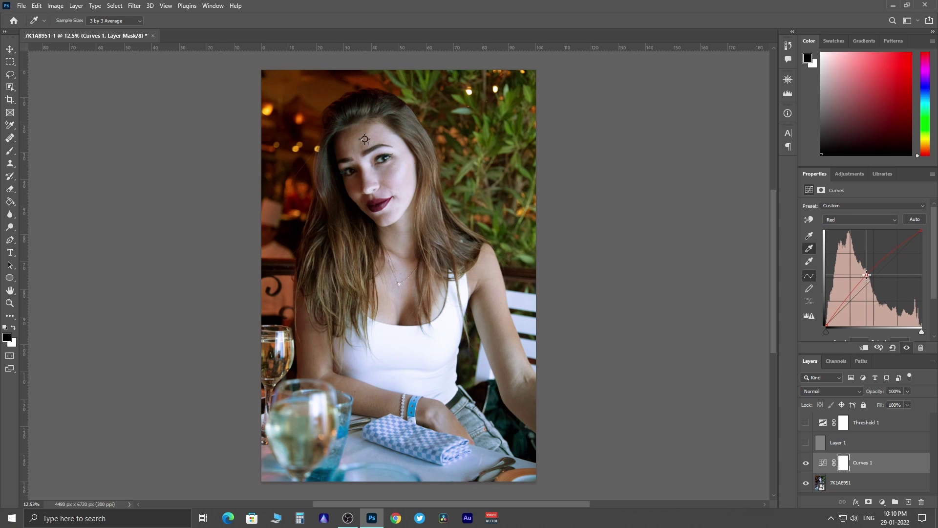